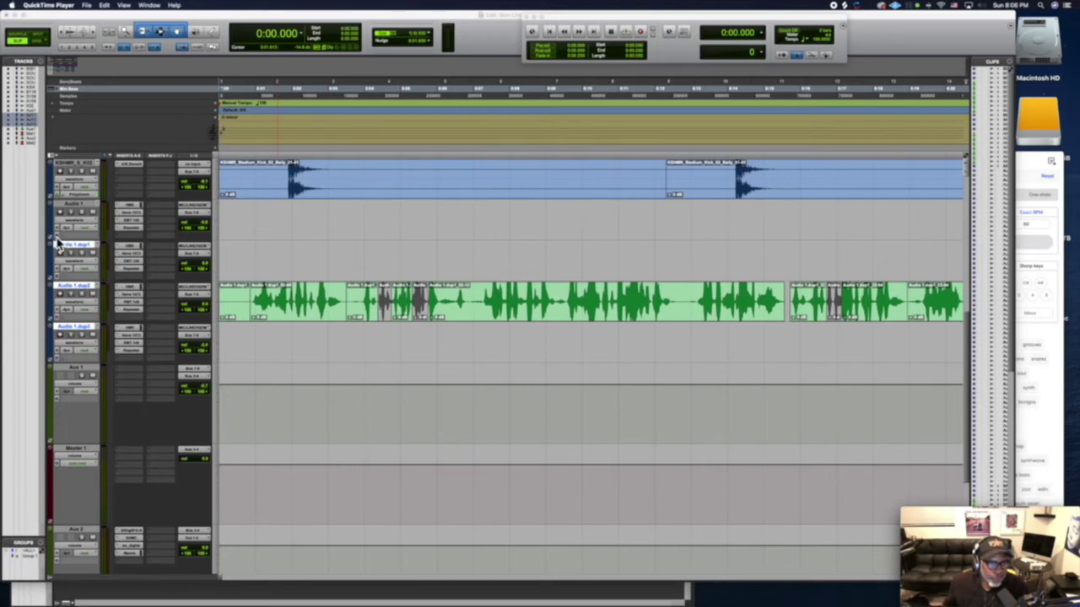
# Set Audio 1.dup1 to the Ticks timebase with Polyphonic Elastic Audio
pyautogui.click(59, 244)
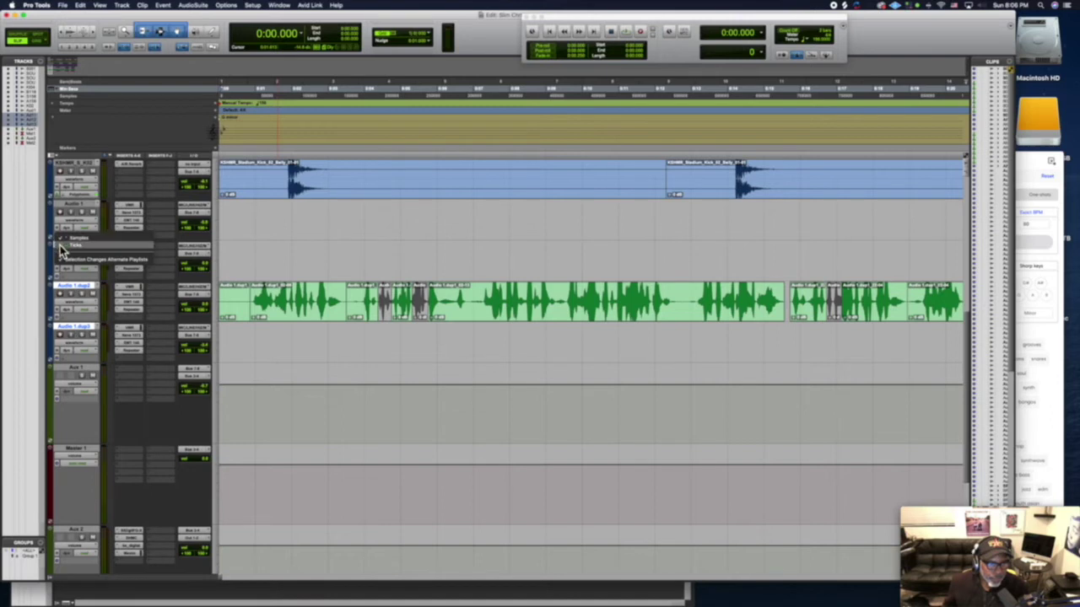
pyautogui.click(61, 247)
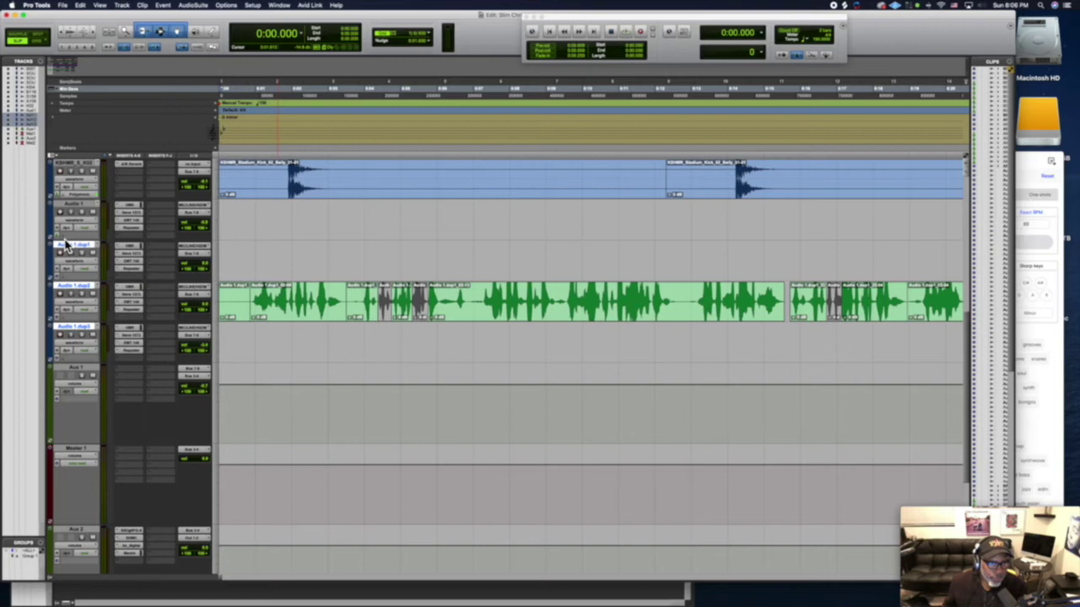
pyautogui.click(65, 242)
pyautogui.click(65, 241)
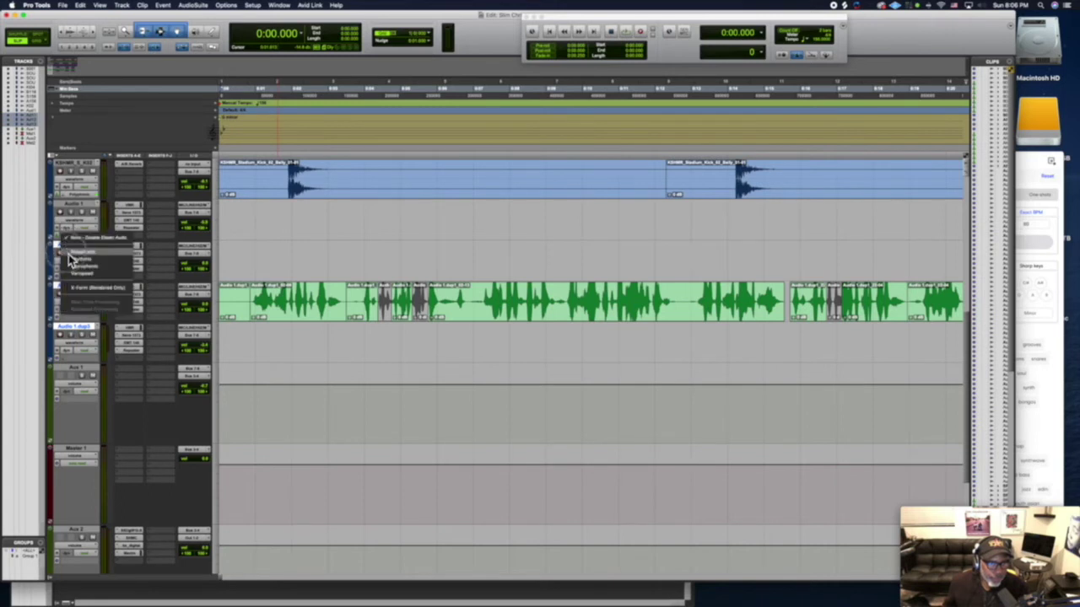
pyautogui.click(69, 256)
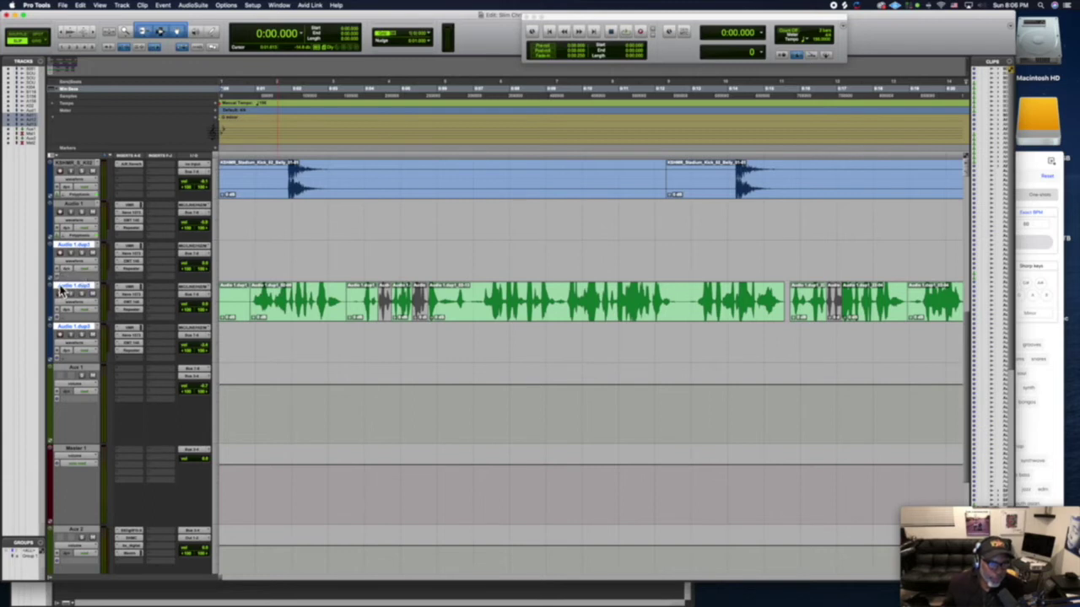
# Set Audio 1.dup2 to the Ticks timebase with Polyphonic Elastic Audio
pyautogui.click(59, 285)
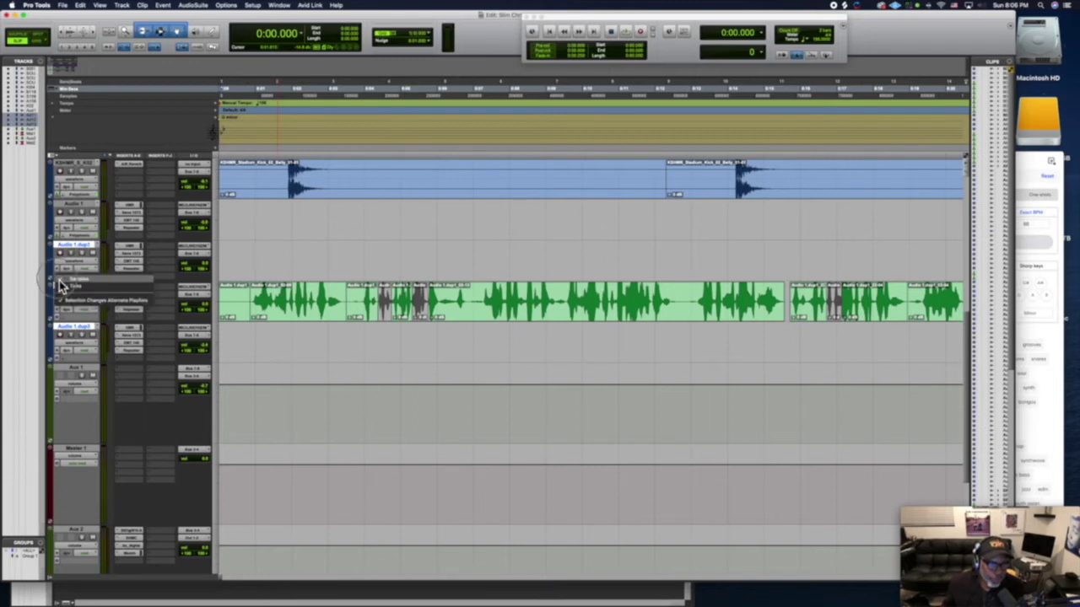
pyautogui.click(61, 302)
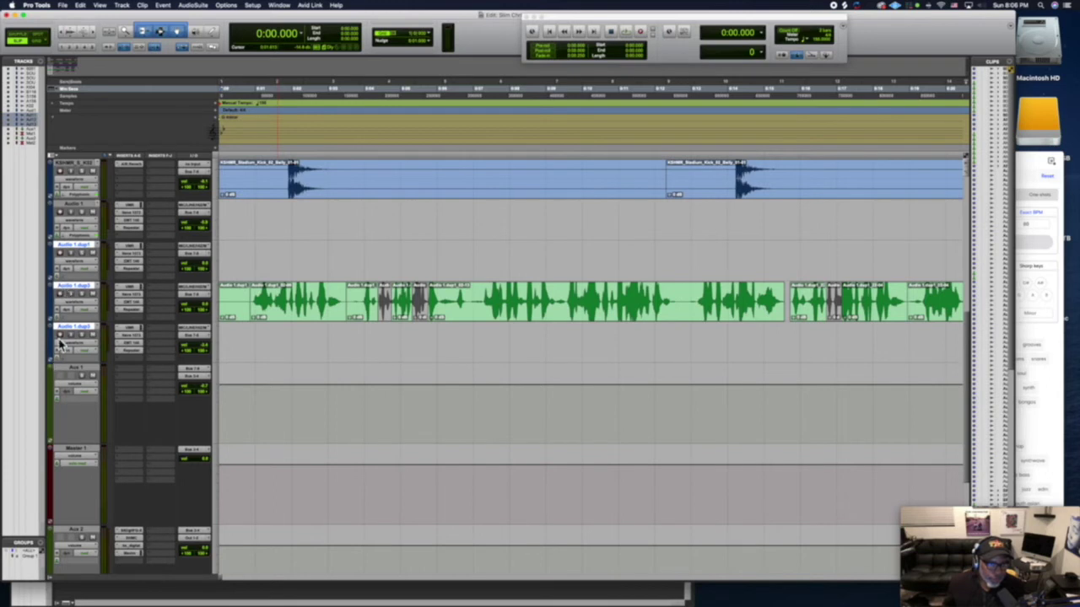
pyautogui.click(67, 283)
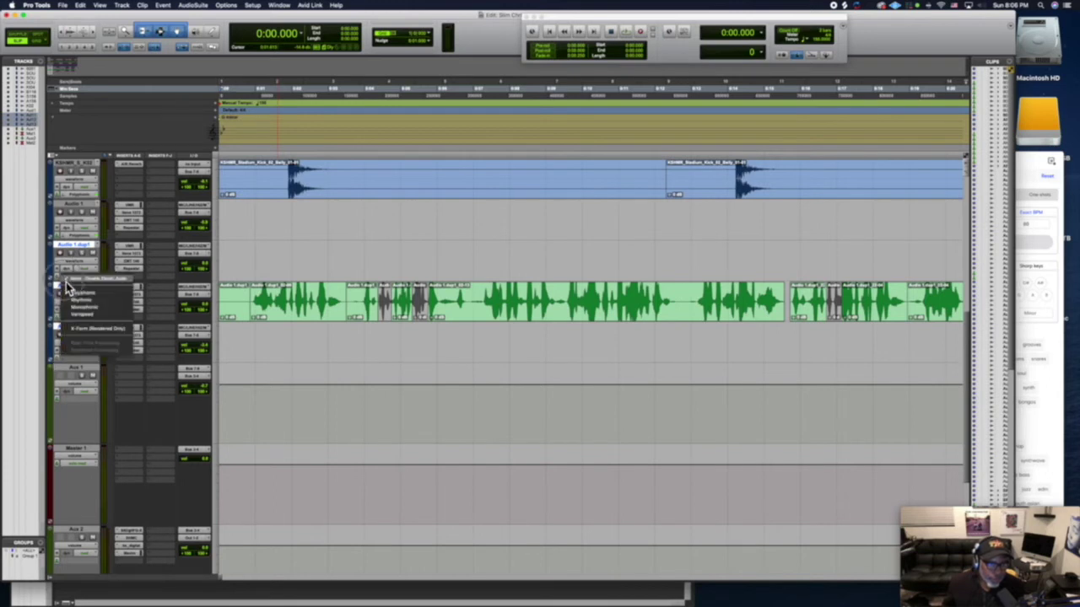
pyautogui.click(71, 300)
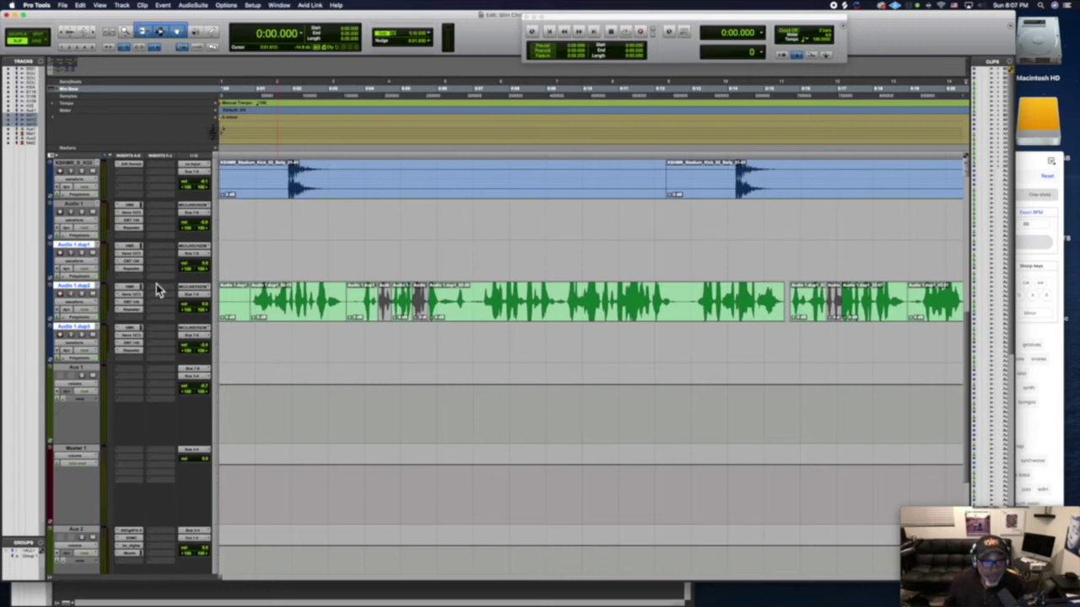
# Zoom out to fit every track and play the whole arrangement from the session start
pyautogui.press('r')
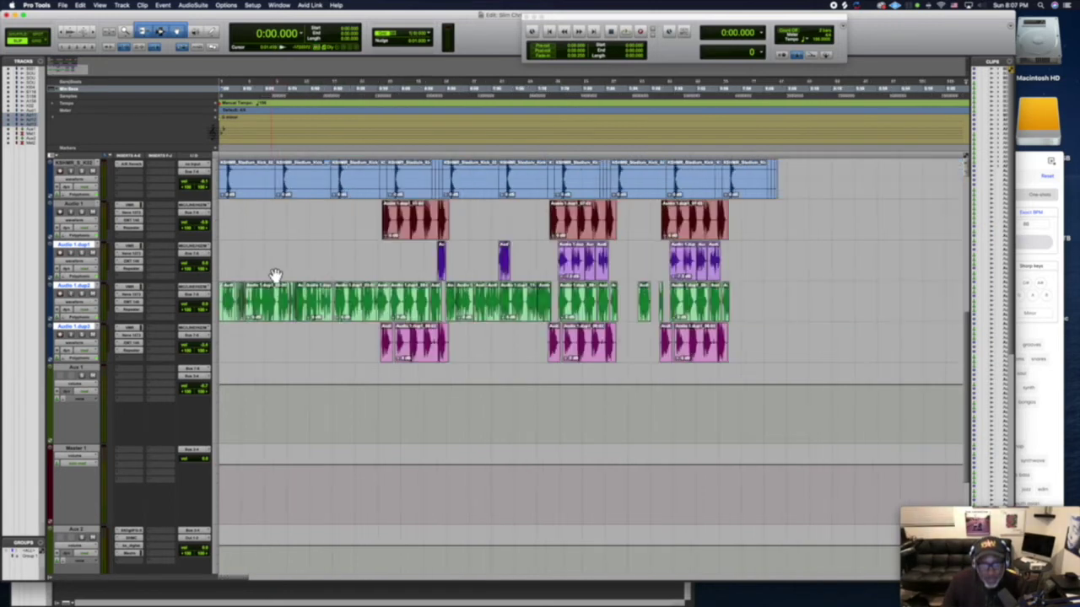
pyautogui.press('r')
pyautogui.press('t')
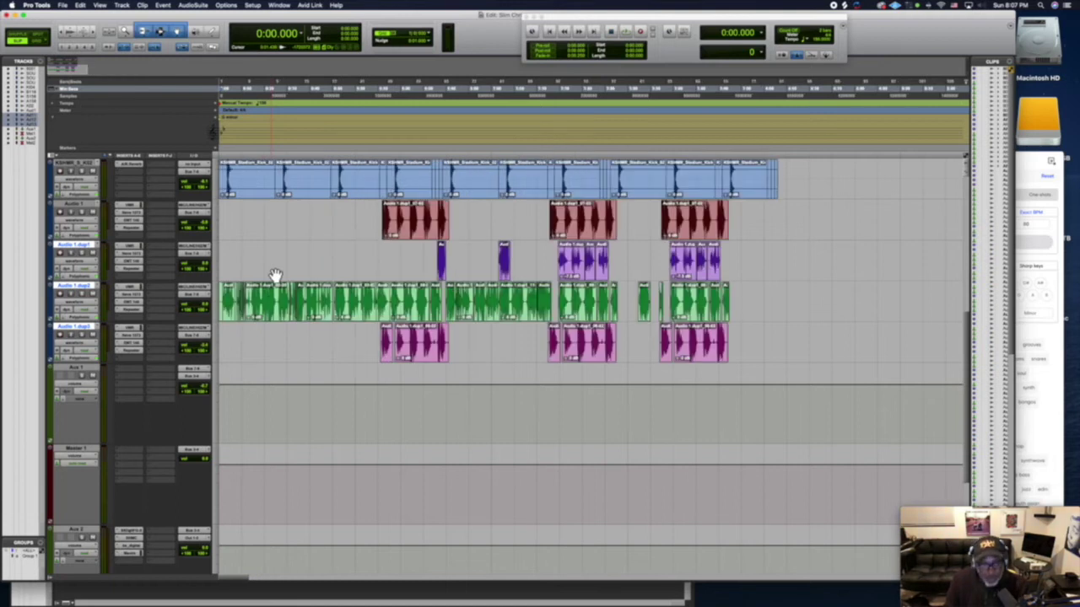
pyautogui.press('space')
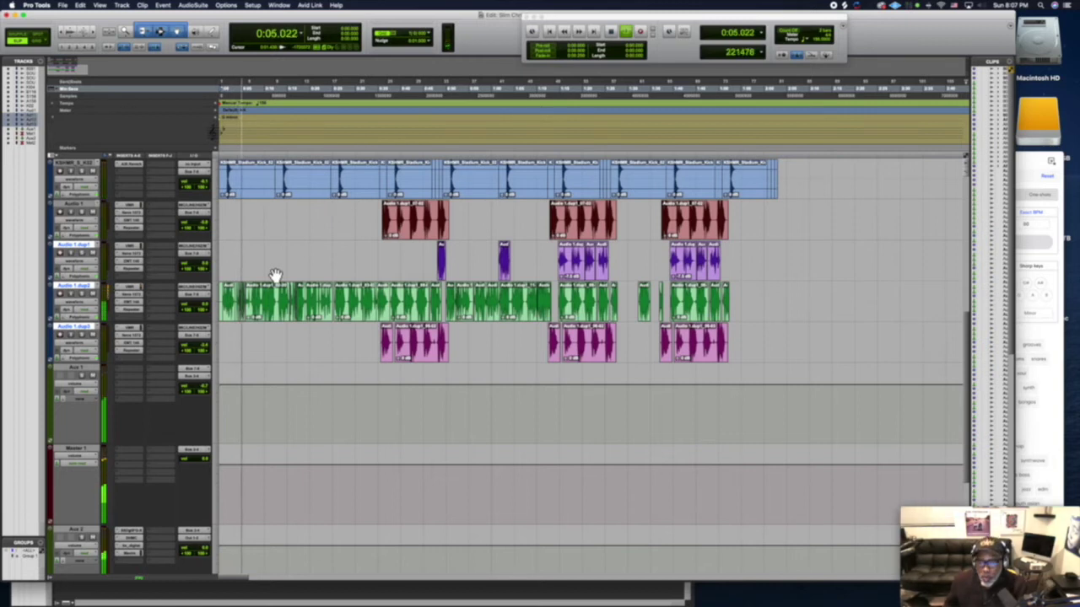
pyautogui.press('space')
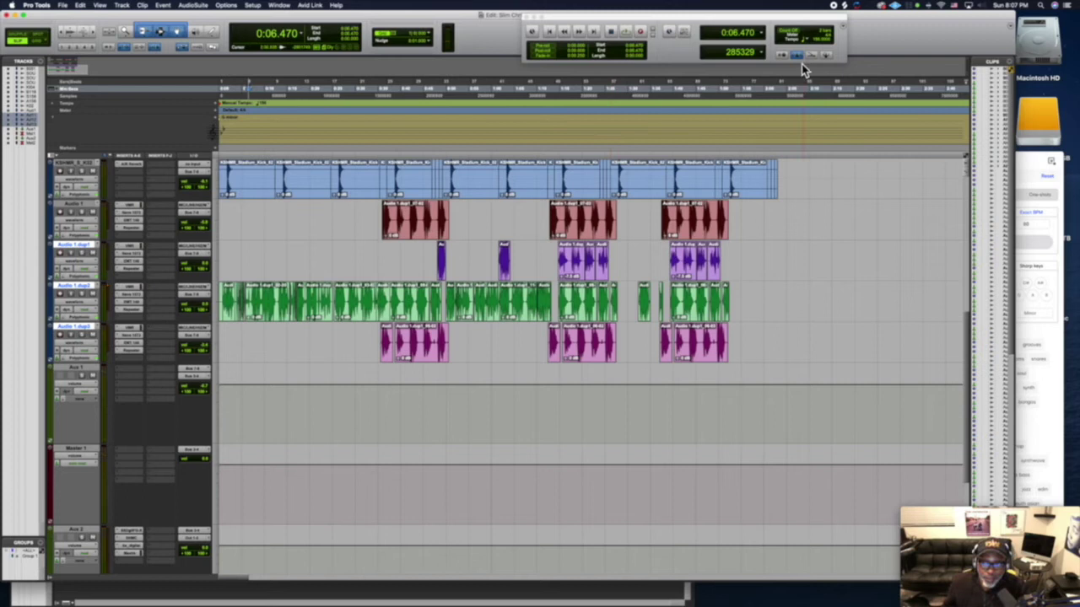
pyautogui.click(825, 58)
pyautogui.click(827, 56)
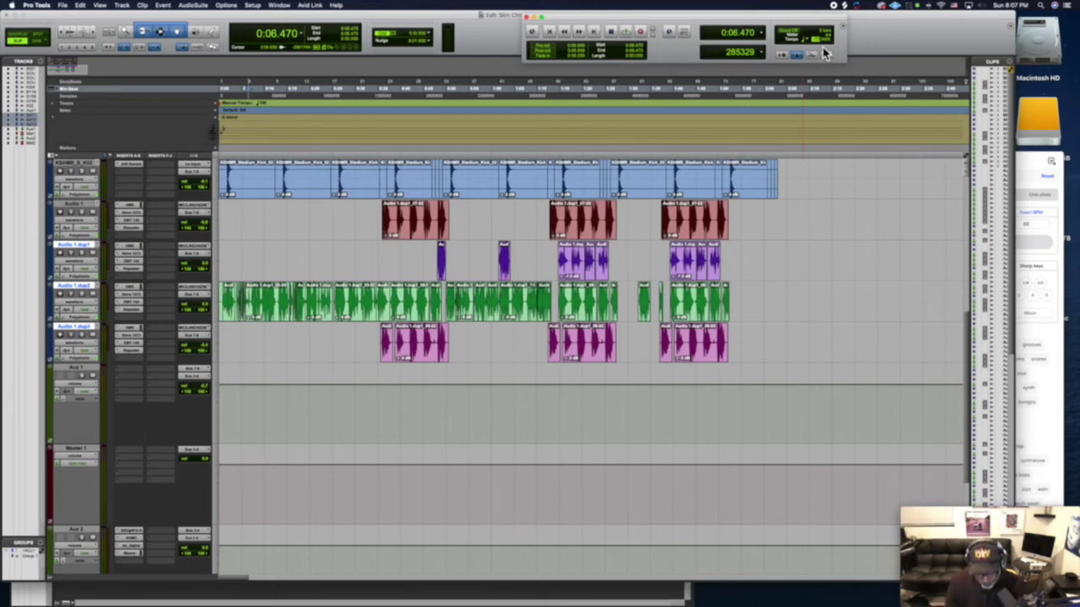
# Raise the session tempo, then play the faster arrangement from the start and stop it
pyautogui.click(826, 54)
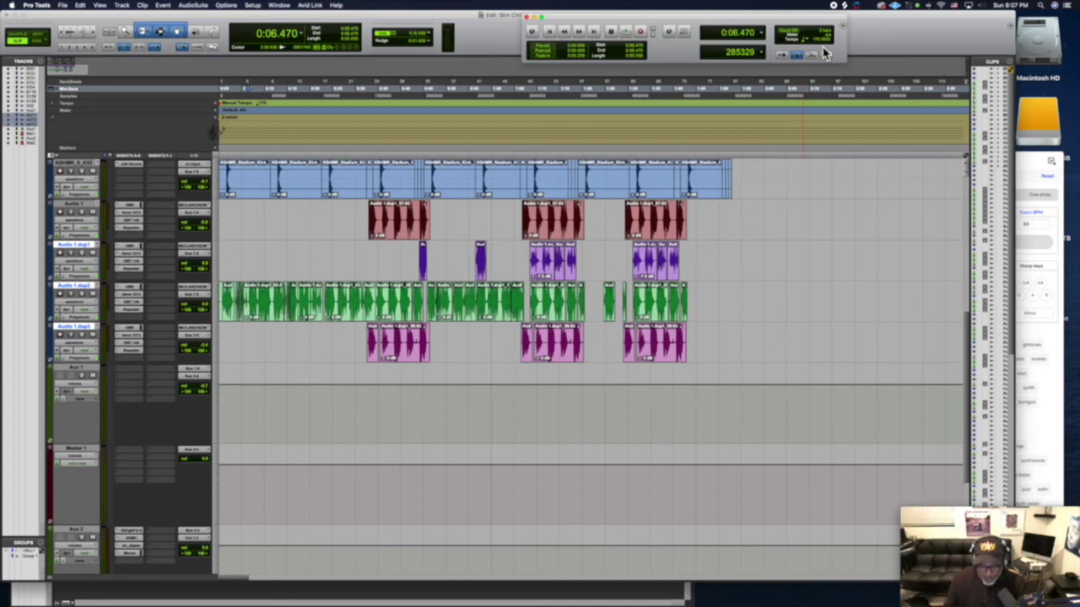
pyautogui.press('Return')
pyautogui.press('space')
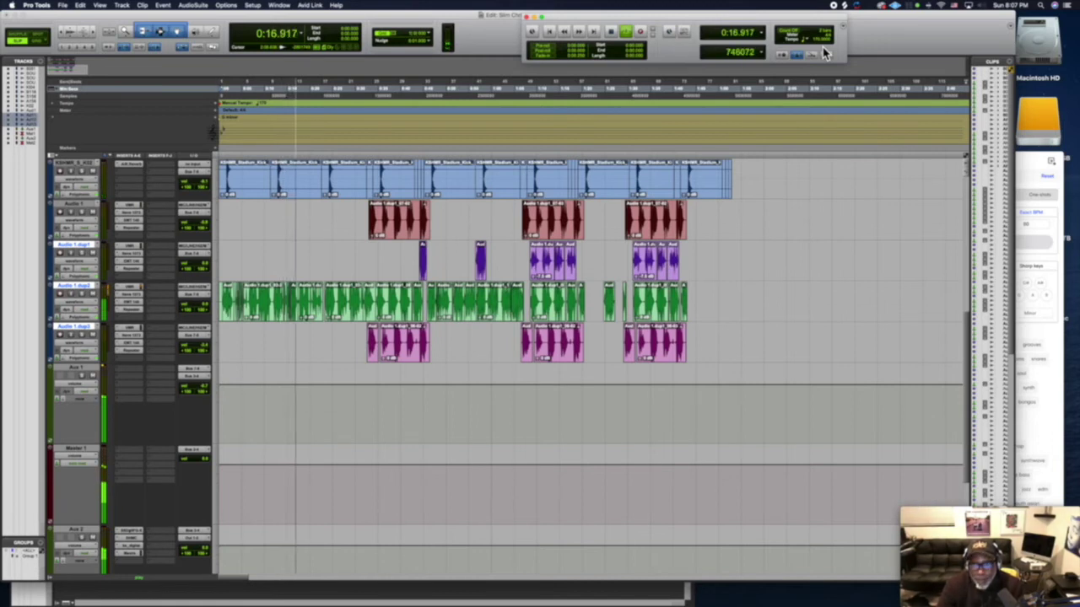
pyautogui.press('space')
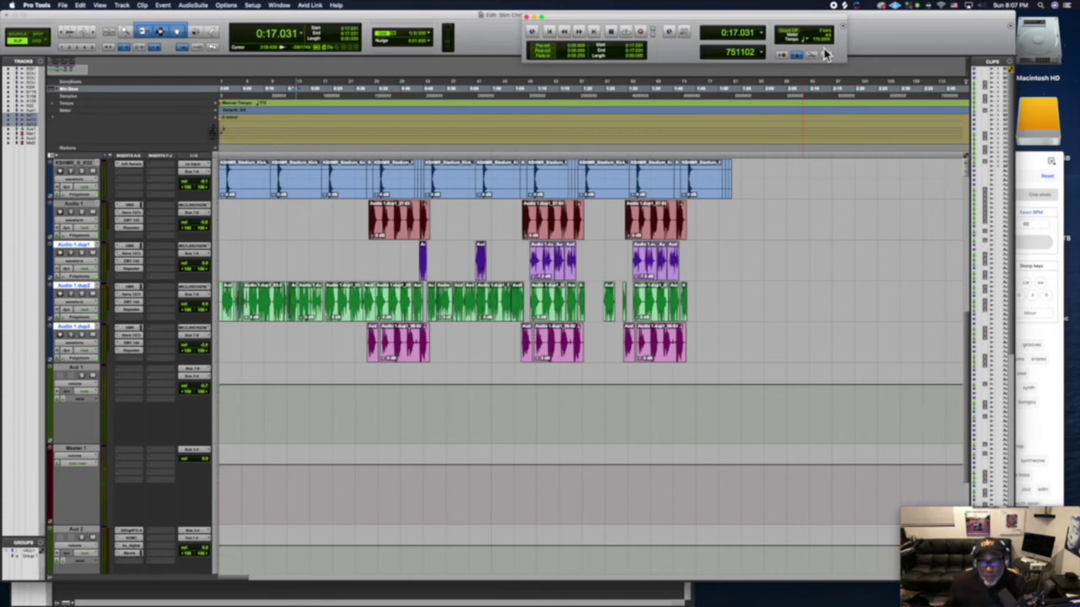
pyautogui.click(820, 42)
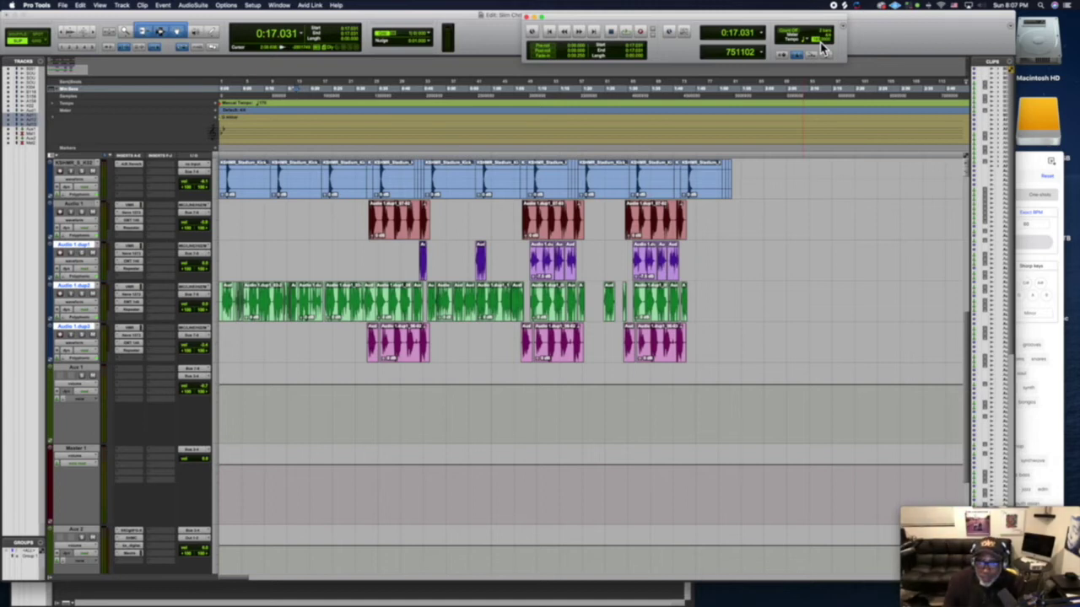
# Enter an even higher tempo and play the session at that speed
pyautogui.press('Return')
pyautogui.press('space')
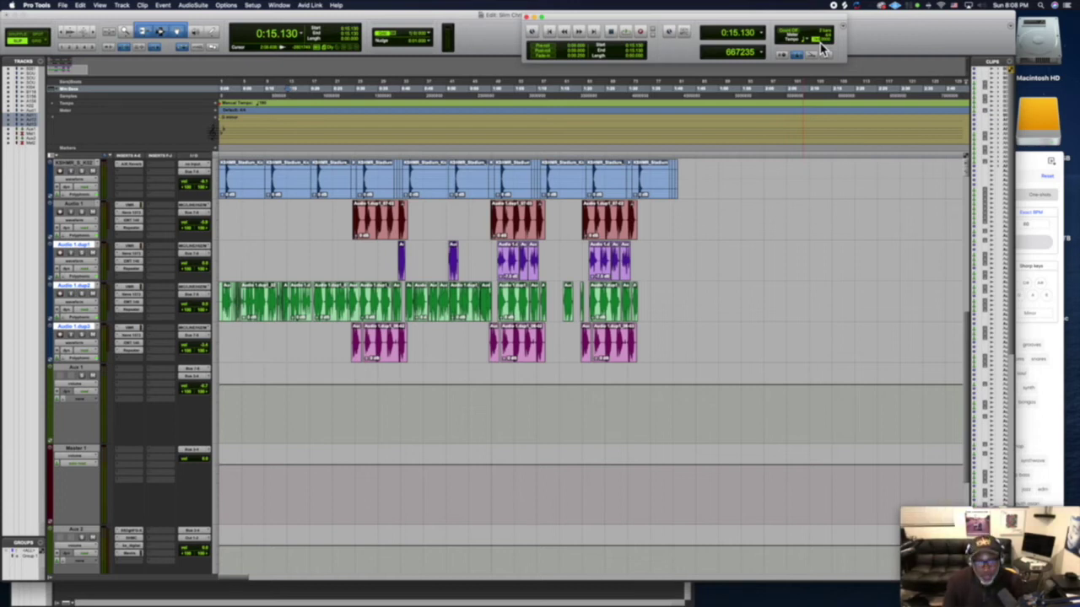
# Set a slower tempo and audition the stretched-out clips from the start
pyautogui.press('super+bracketright')
pyautogui.press('space')
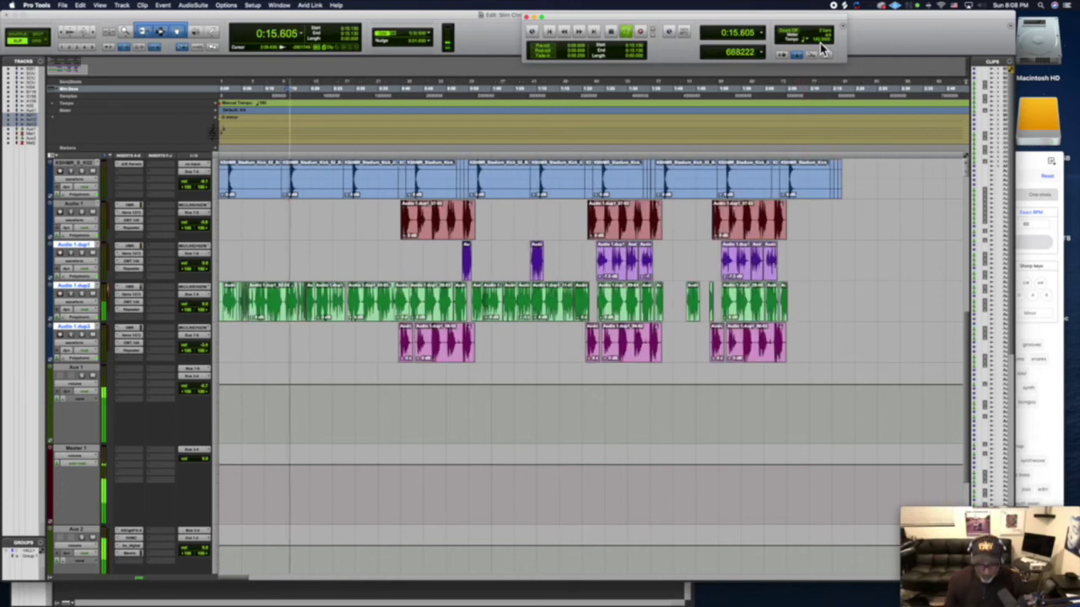
pyautogui.press('space')
pyautogui.press('space')
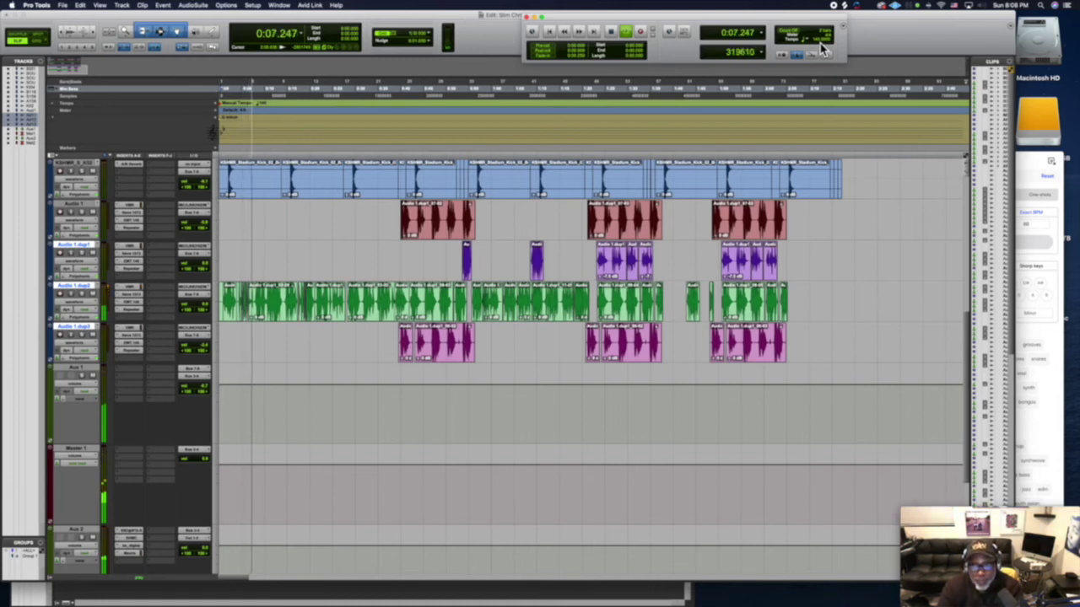
pyautogui.press('space')
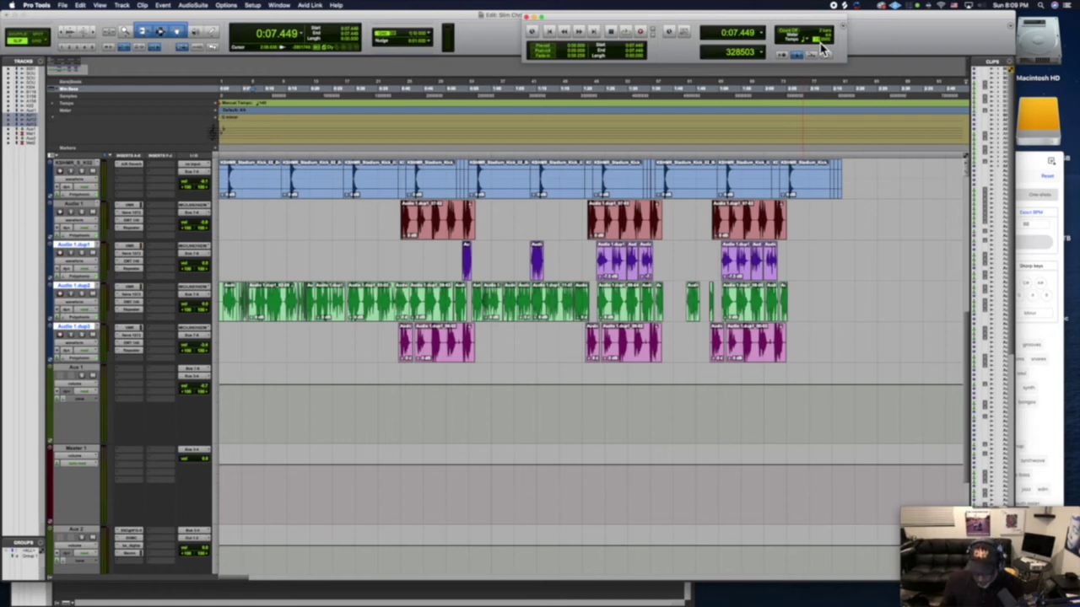
# Apply the new faster tempo and replay the session from the beginning
pyautogui.press('Return')
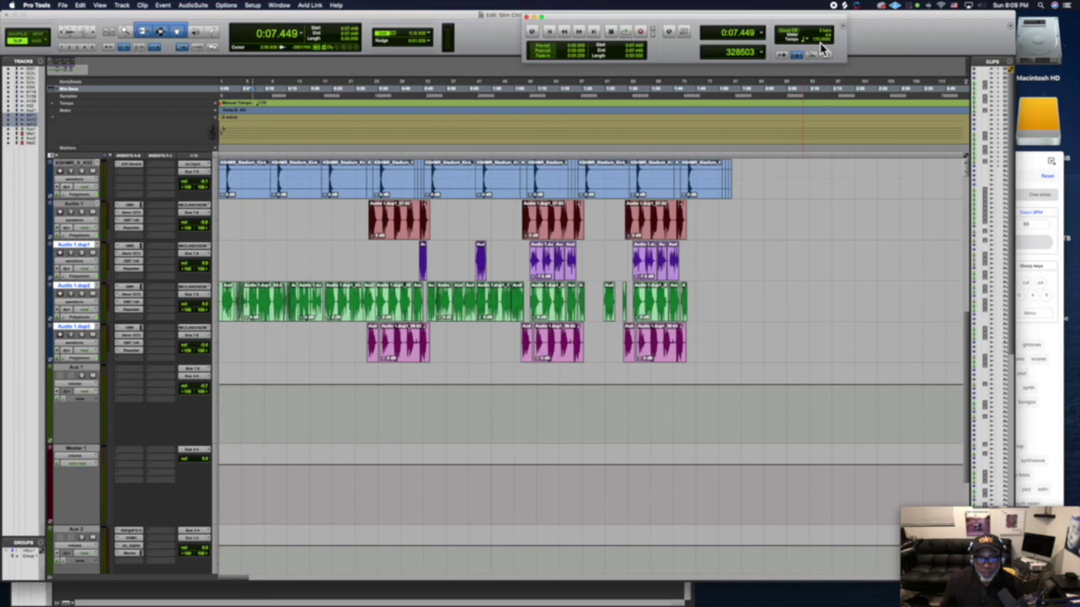
pyautogui.press('Return')
pyautogui.press('space')
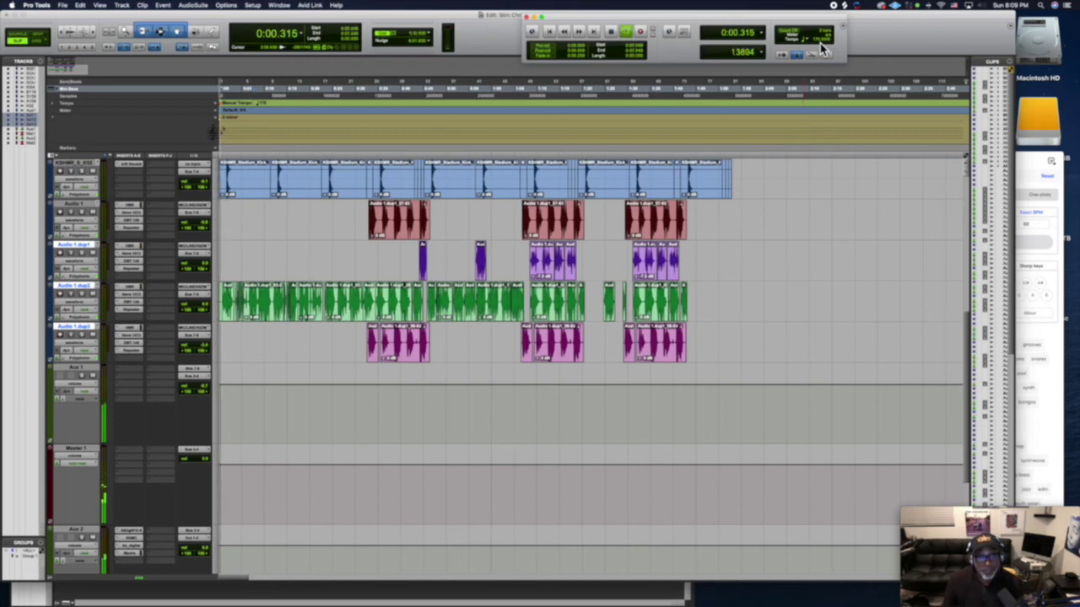